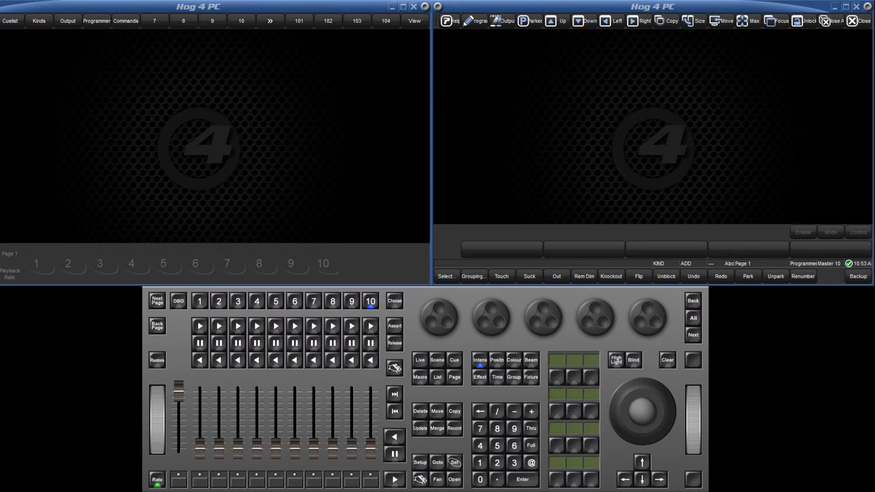
Open the Dmx Output view from Setup and select the first DP 8000 processor.
left_click(419, 464)
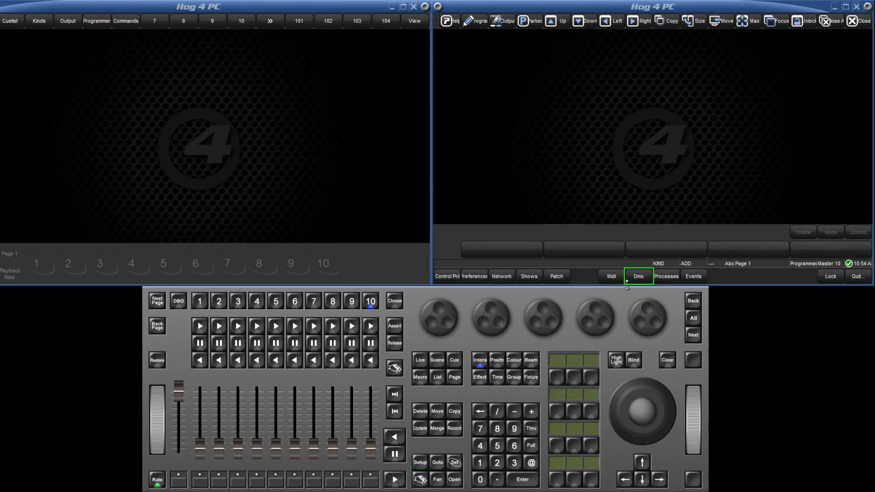
left_click(640, 278)
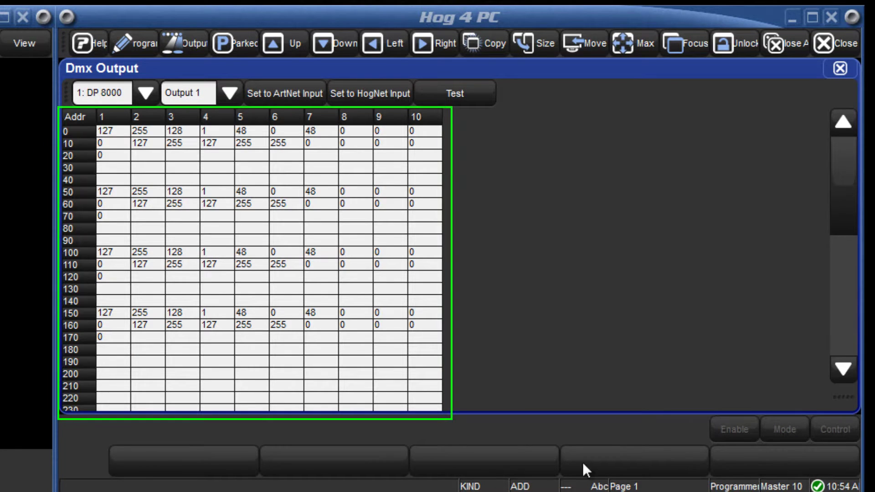
mouse_move(838, 205)
left_mouse_down()
mouse_move(840, 318)
mouse_move(840, 205)
left_mouse_up()
left_click(144, 93)
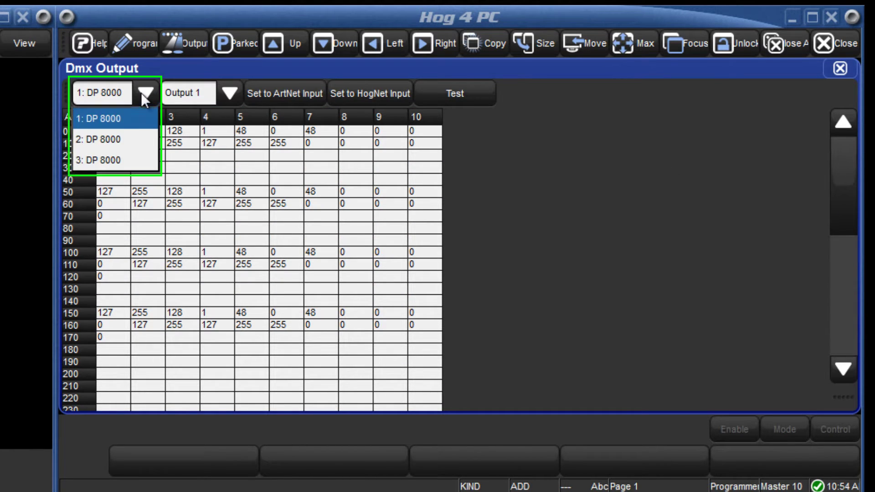
left_click(114, 117)
Preview Output 2's channel values, then switch the view back to Output 1.
left_click(228, 94)
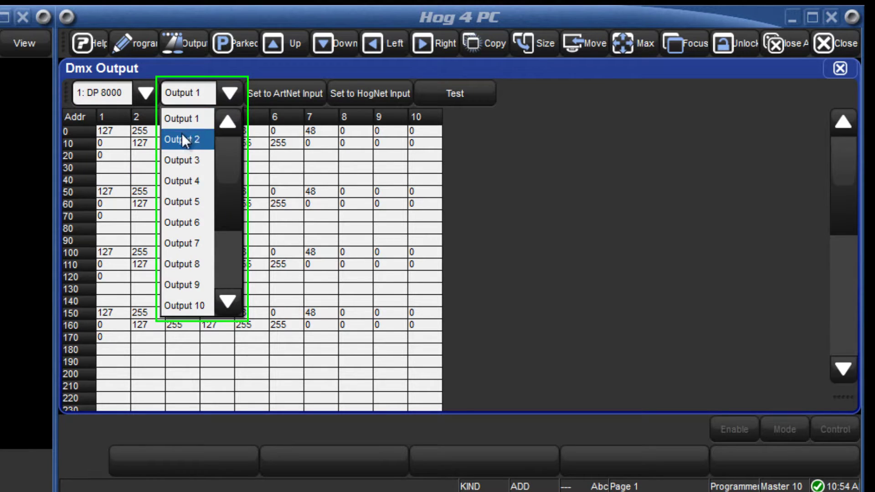
left_click(182, 139)
left_click(227, 93)
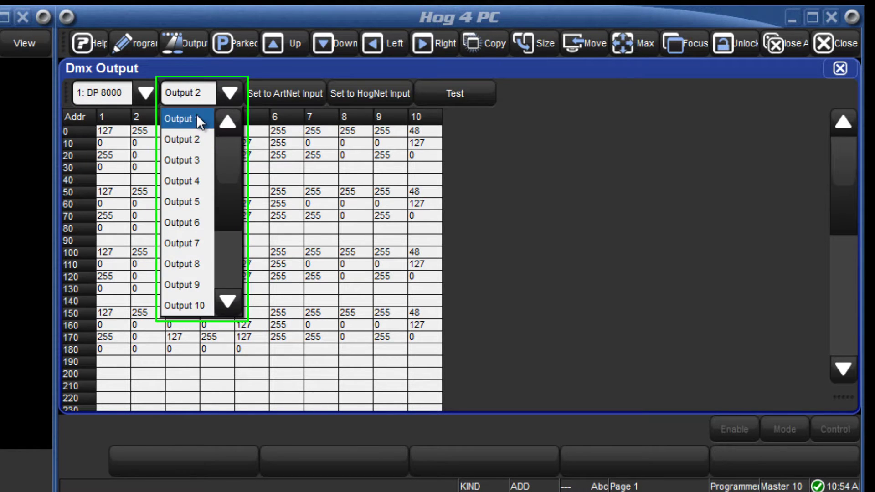
left_click(196, 115)
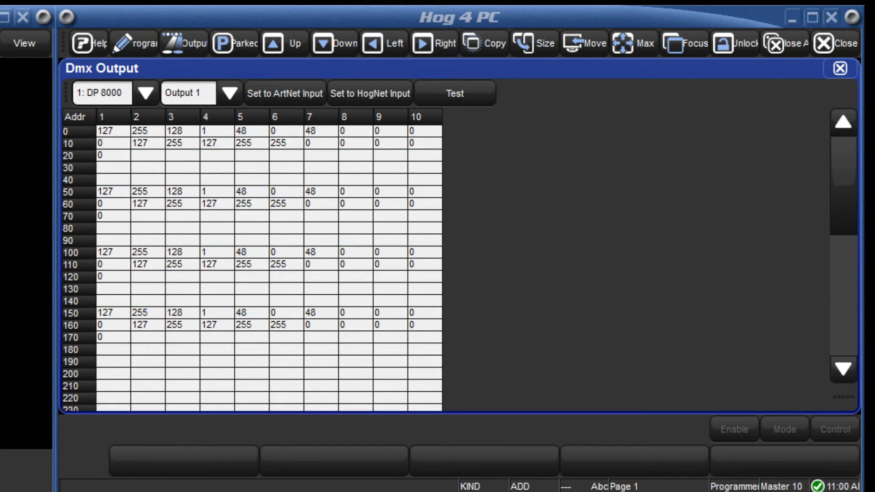
Override the channel at address 0 to a value of 128.
left_click(120, 134)
key("Return")
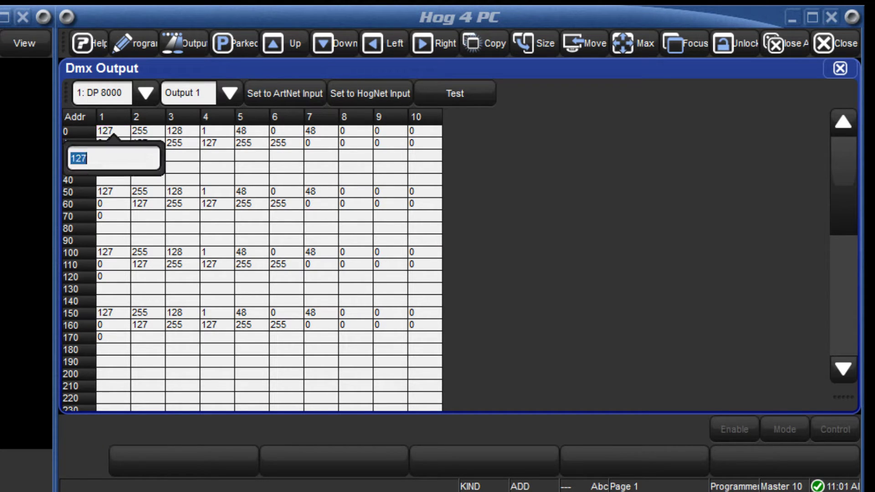
type("128")
key("Return")
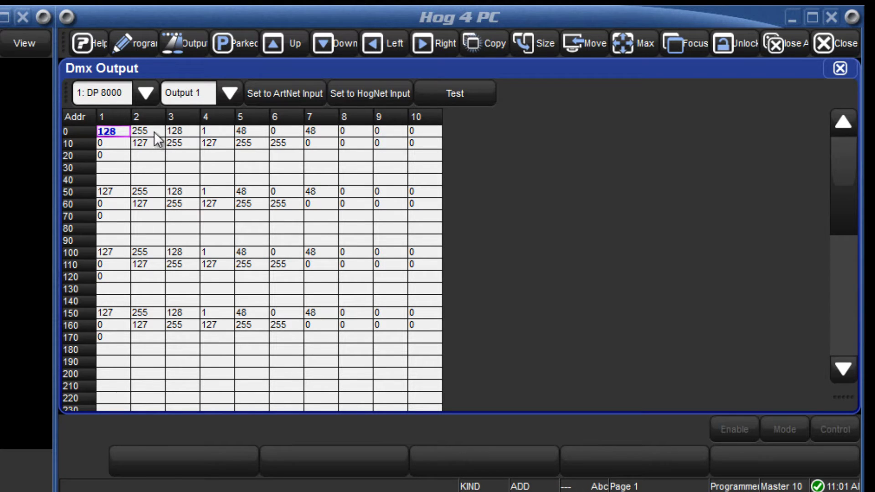
Set all channels from address 0 through 70 to 128.
left_click_drag(153, 132, 122, 212)
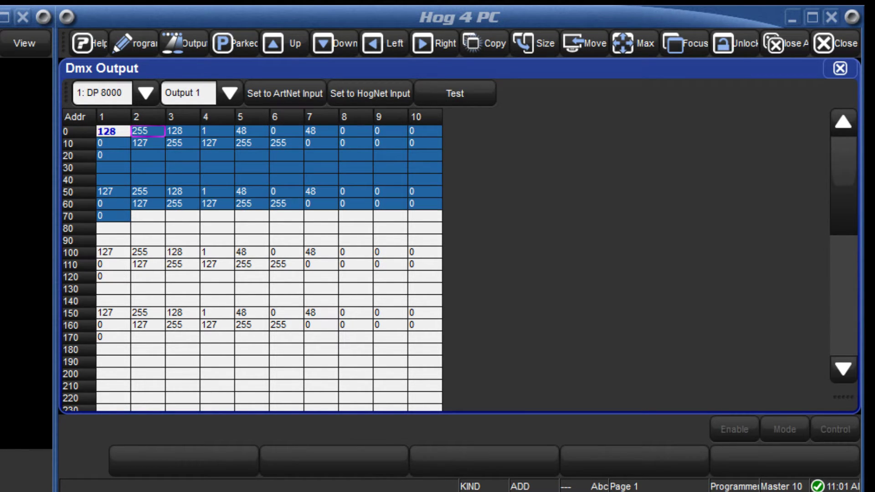
key("Return")
type("128")
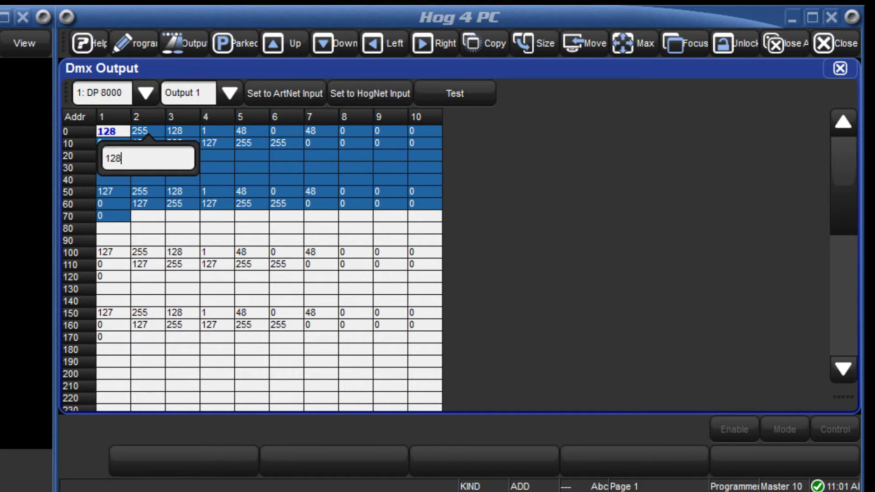
key("Return")
left_click(264, 378)
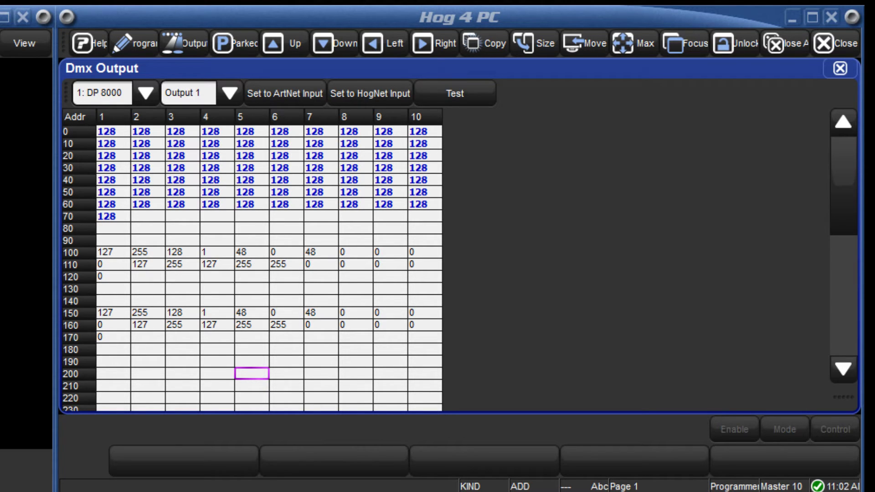
Return addresses 0–70 to HogNet input, restoring their original values.
left_click(122, 132)
left_click_drag(119, 138, 112, 213)
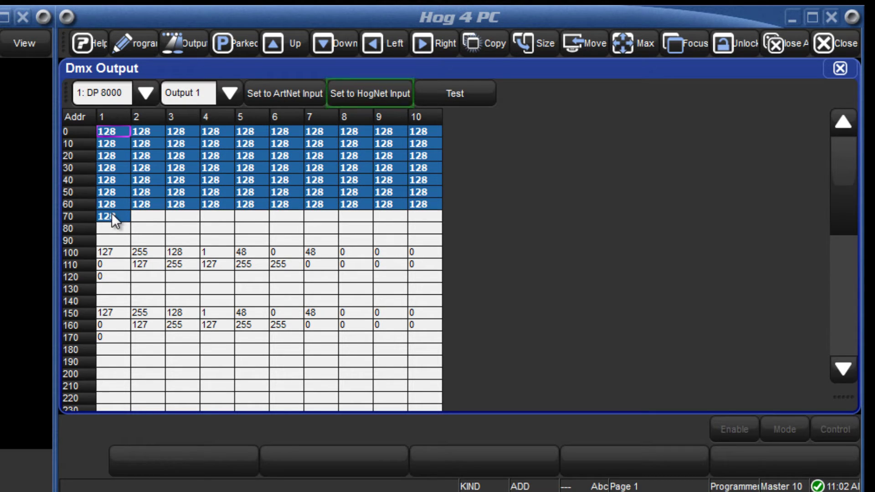
left_click(379, 93)
left_click(216, 228)
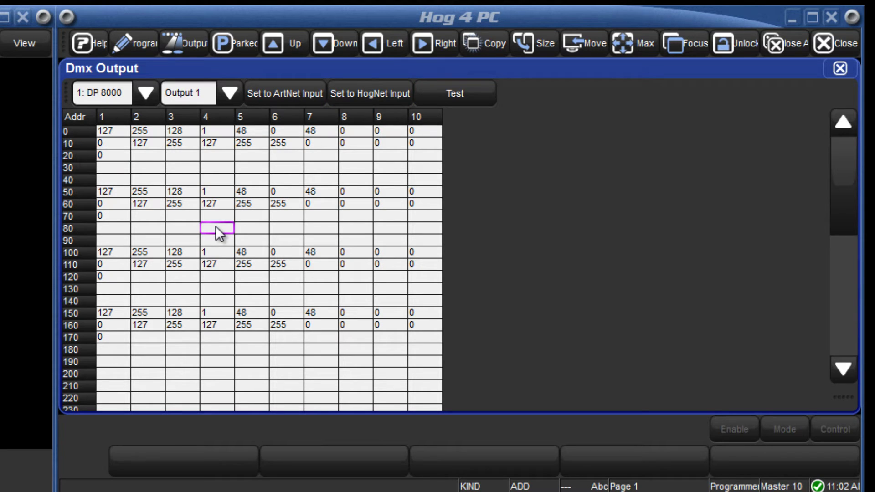
left_click(143, 218)
left_click(460, 95)
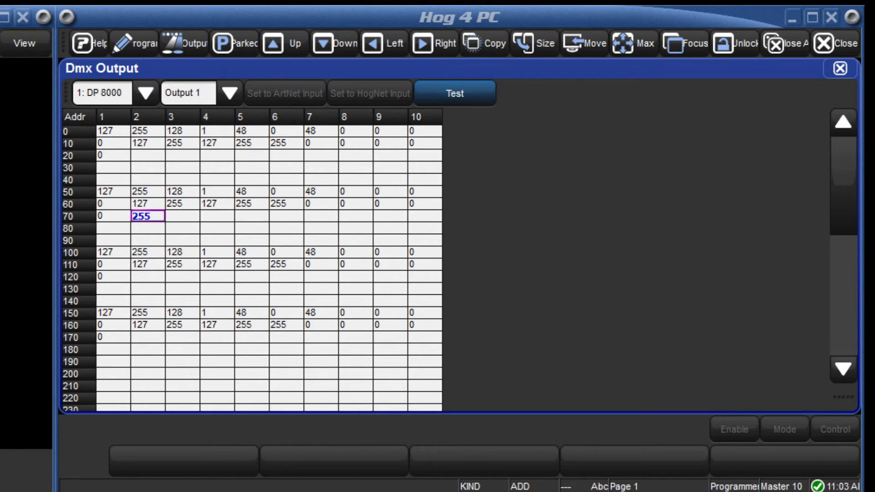
left_click(452, 94)
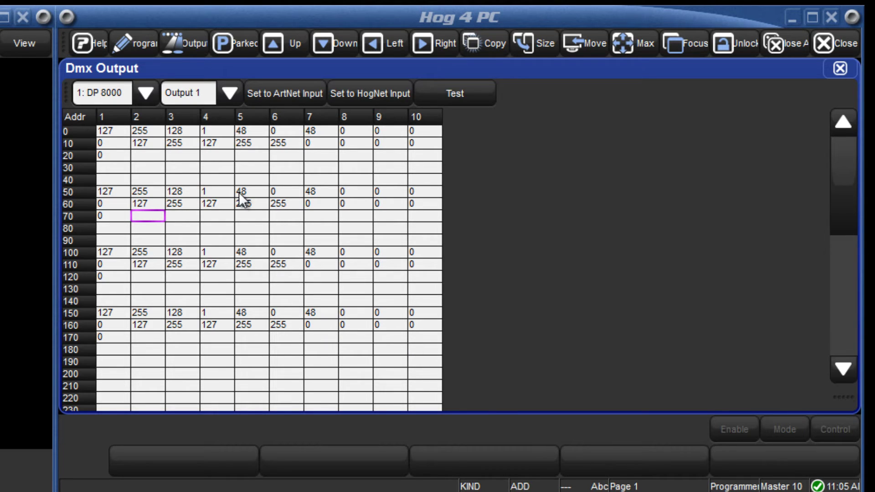
Switch all 200 channels of Output 1 (addresses 0–199) to Art-Net input.
left_click_drag(112, 131, 442, 360)
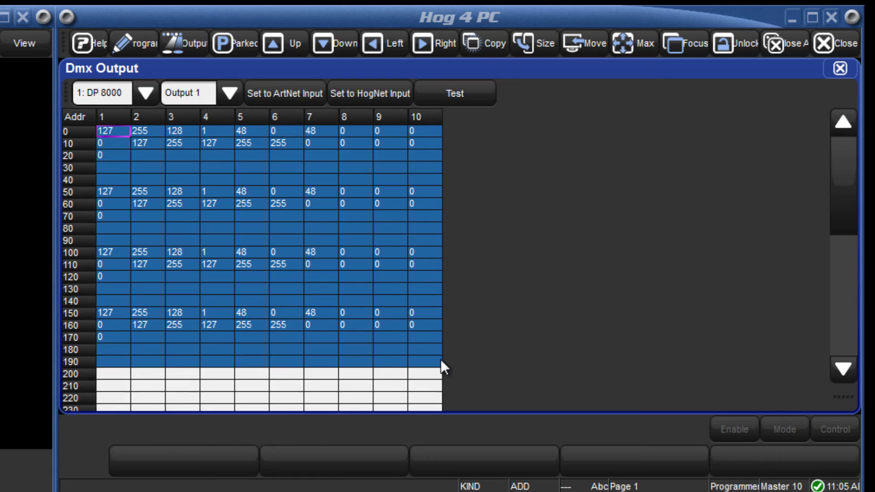
left_click(300, 89)
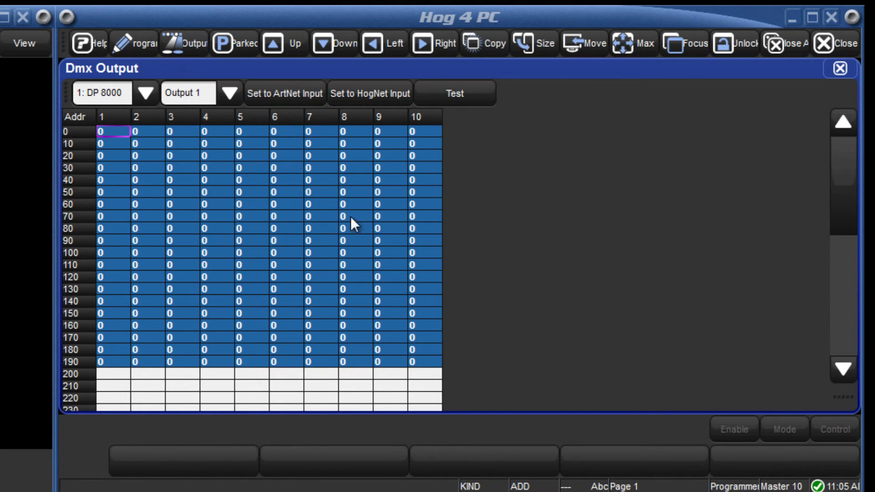
left_click(436, 383)
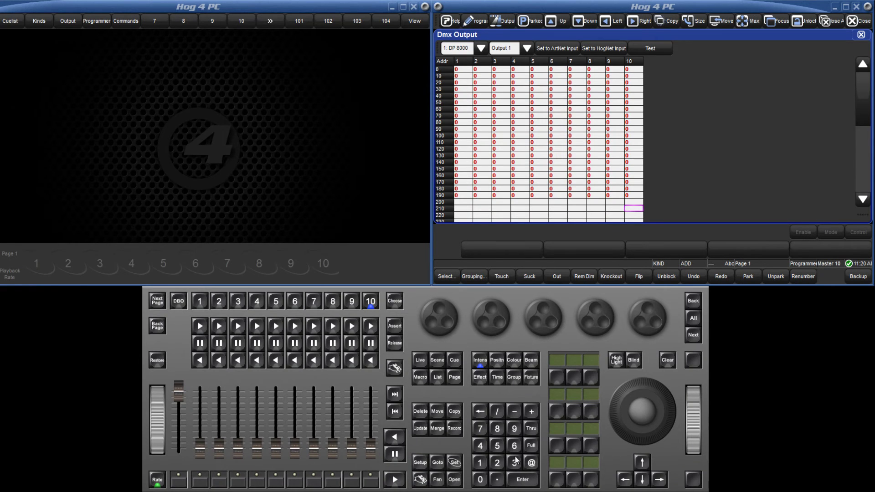
Open the settings of DP 8000 number 1 from the Network window.
left_click(420, 463)
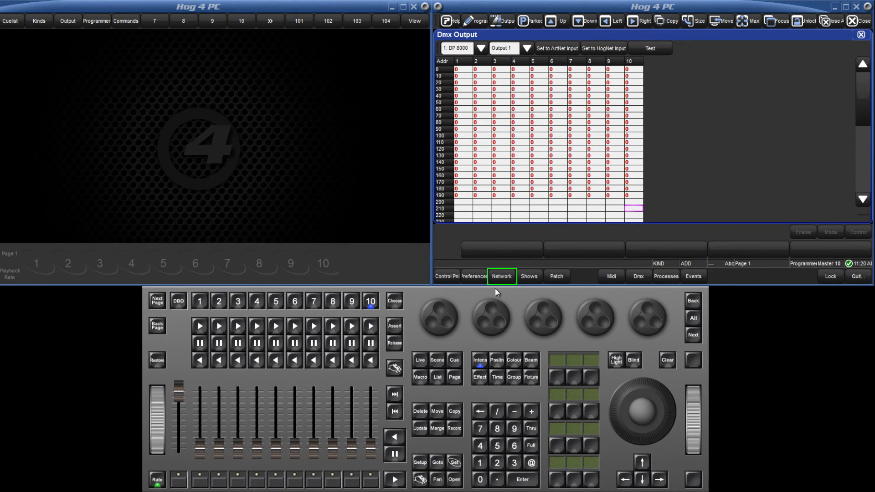
left_click(500, 277)
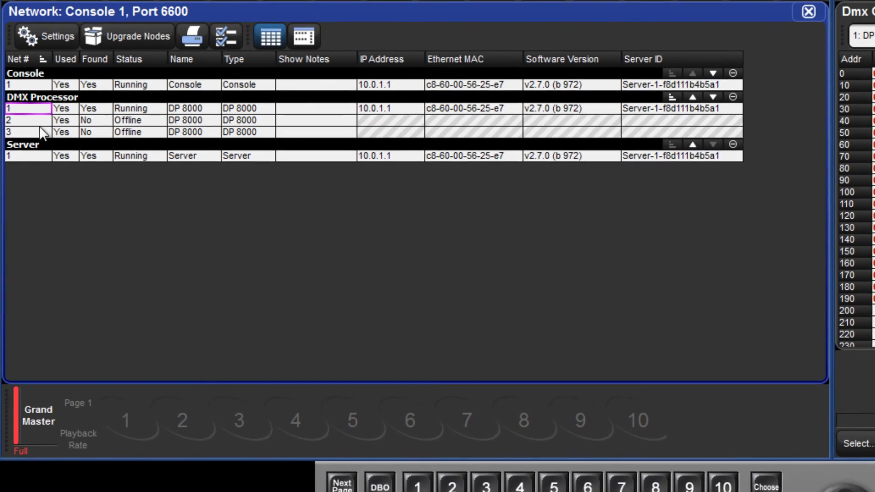
left_click(34, 110)
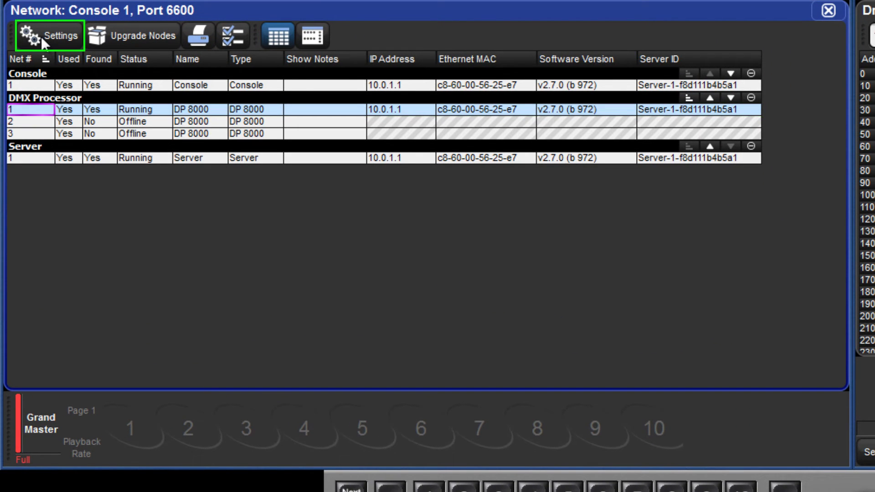
left_click(41, 37)
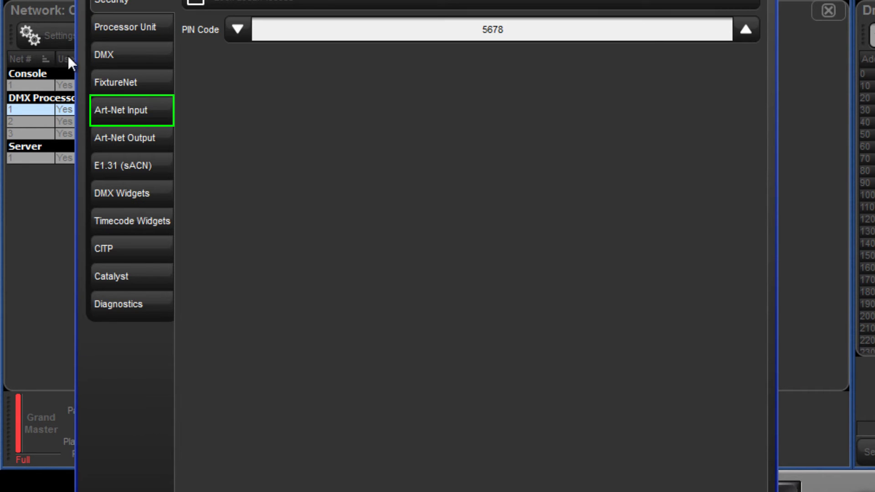
Enable Art-Net Input rows 1 and 2, keeping row 1 at subnet 0, universe 0.
left_click(136, 114)
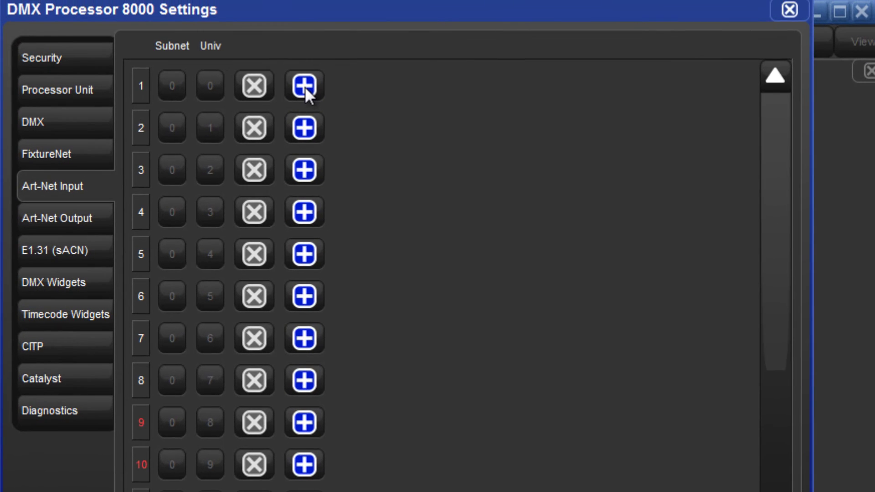
left_click(305, 87)
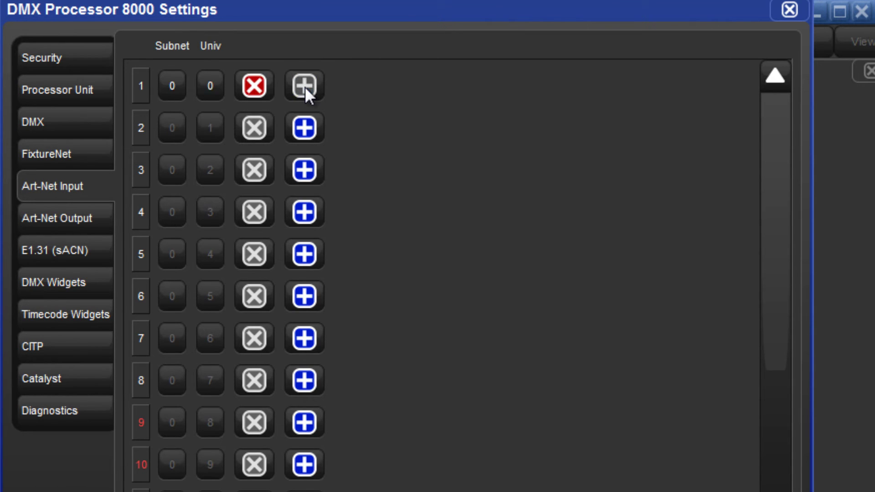
left_click(302, 133)
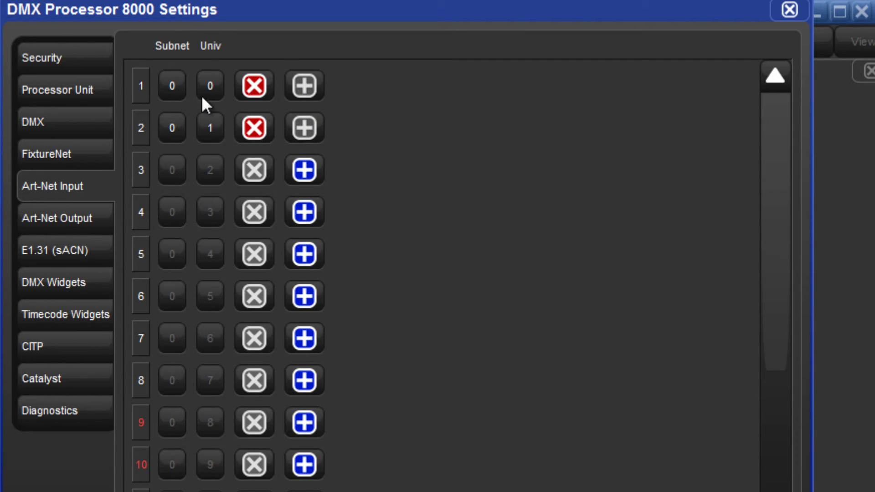
left_click(172, 87)
left_click(114, 129)
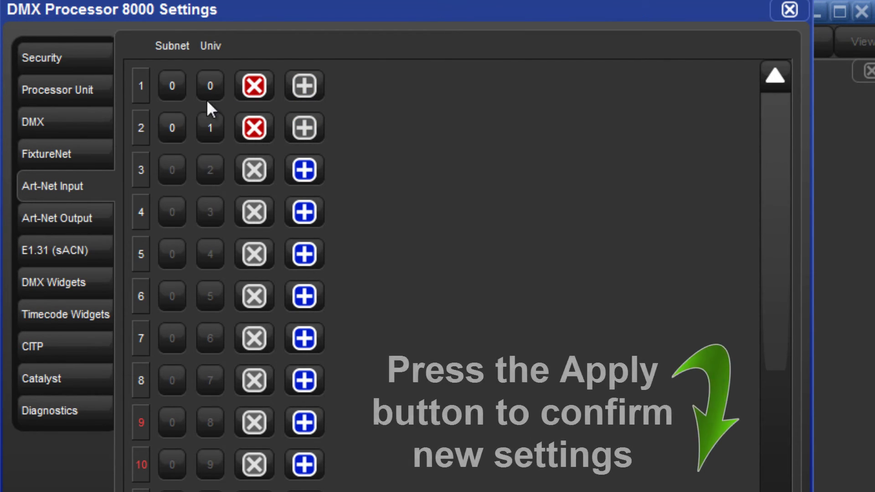
left_click(216, 86)
left_click(154, 136)
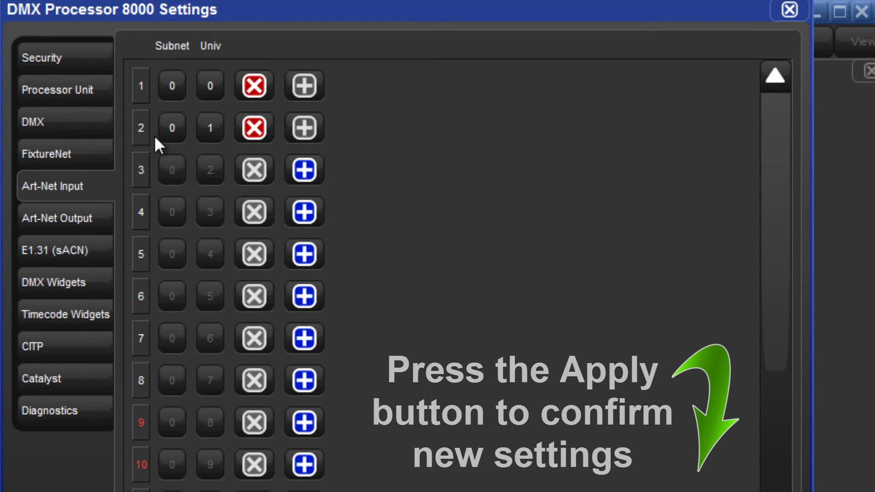
Review the Art-Net Output, Art-Net Input and FixtureNet settings, then close the DP 8000 settings.
left_click(23, 218)
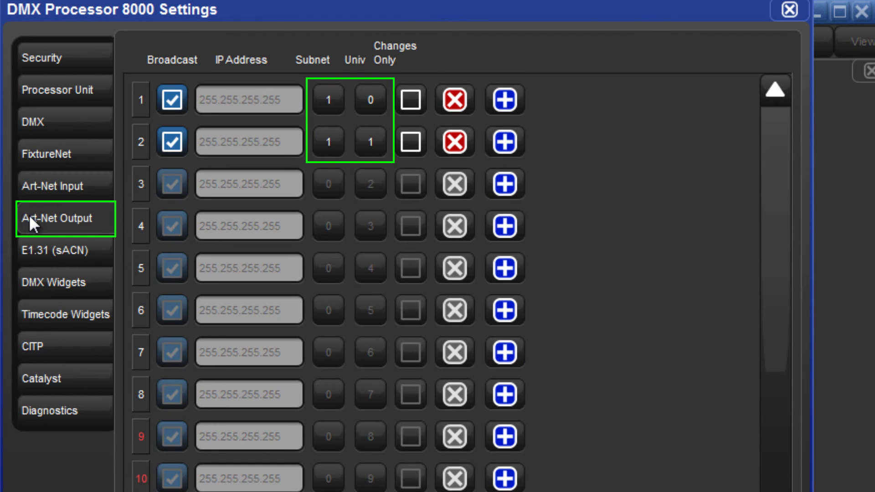
left_click(53, 185)
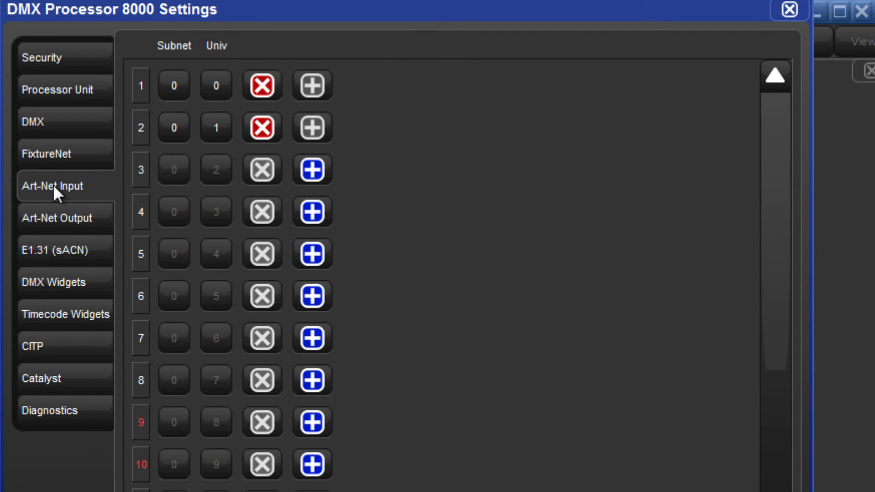
left_click(52, 154)
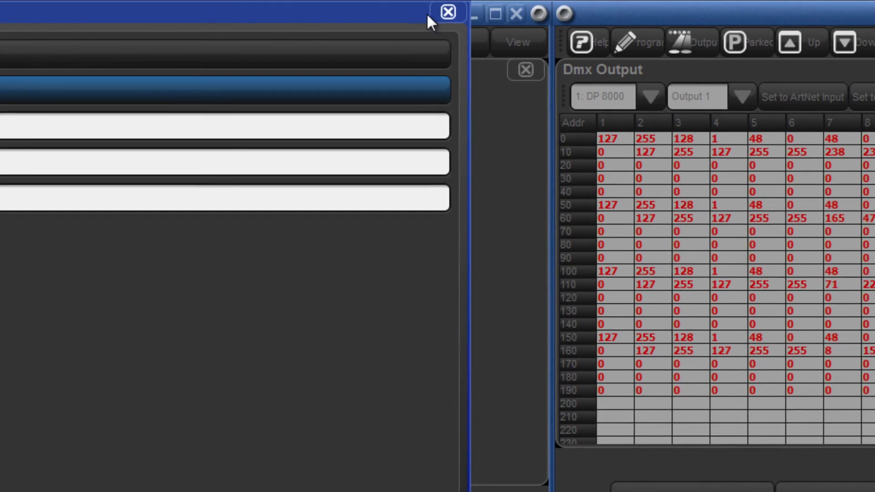
left_click(594, 11)
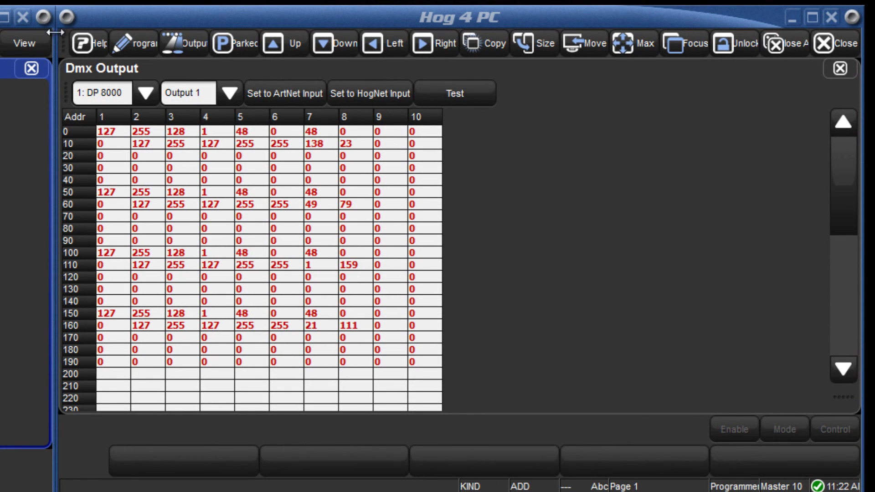
Switch Output 1 addresses 0–199 from Art-Net back to HogNet input.
left_click(176, 65)
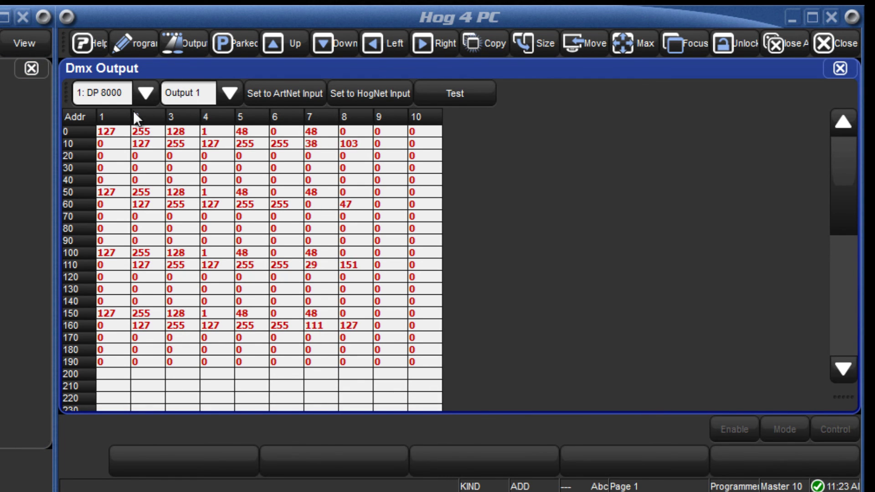
left_click_drag(116, 132, 415, 360)
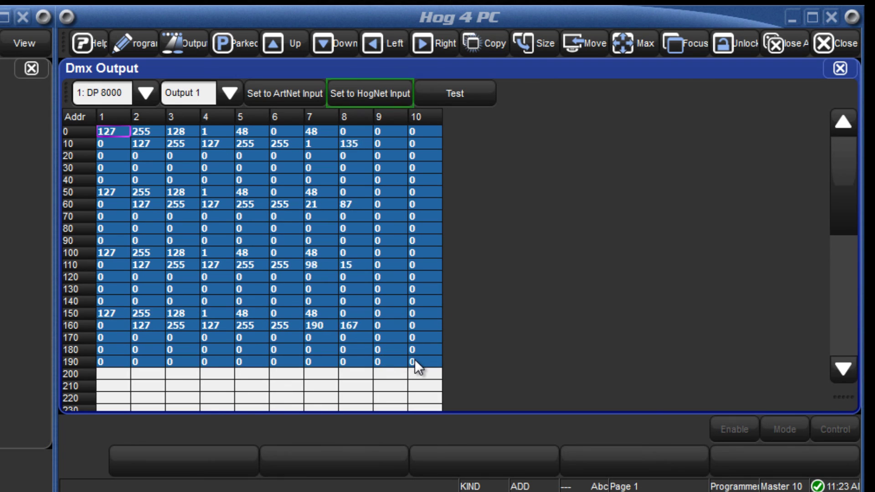
left_click(393, 91)
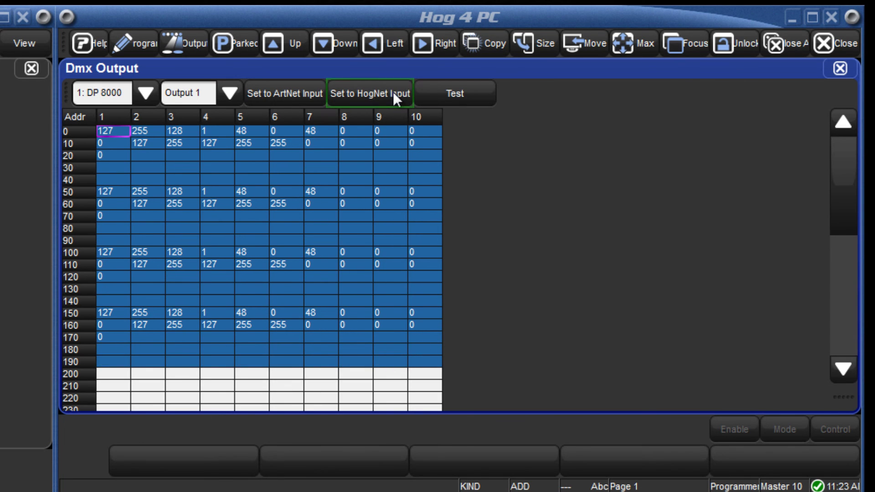
left_click(405, 159)
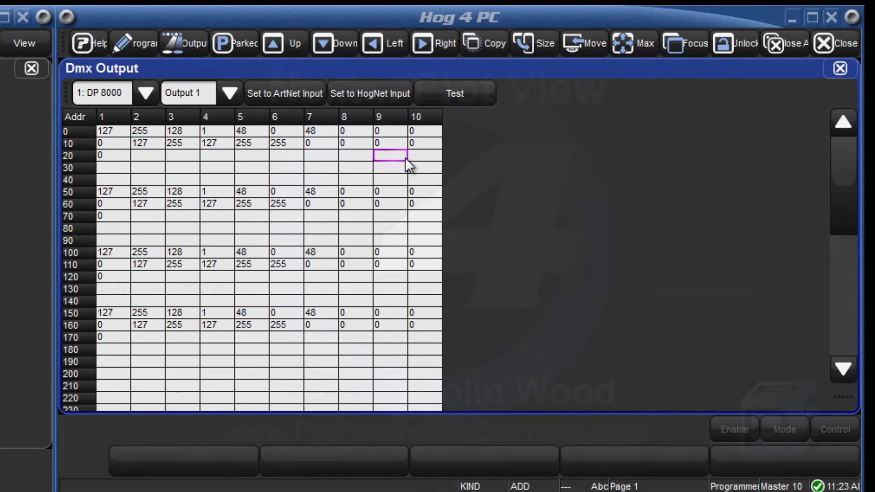